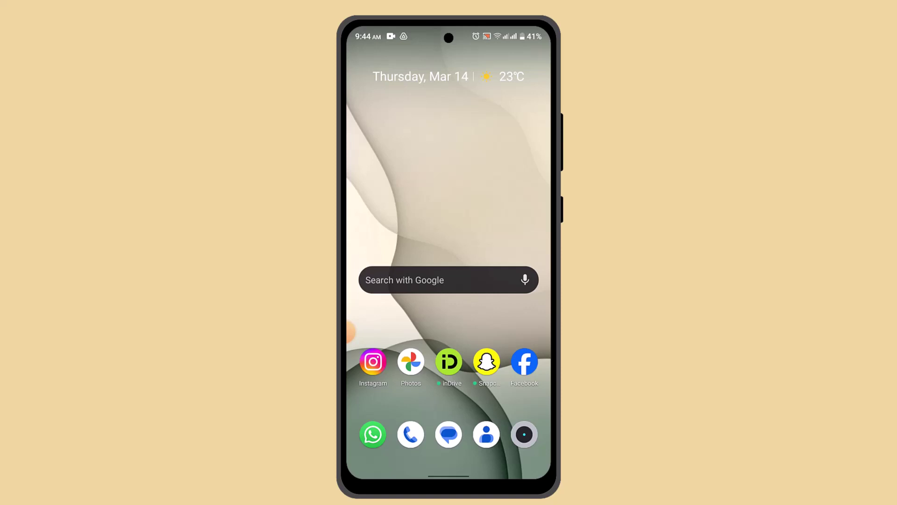
{"action": "scroll", "coordinate": [449, 280], "scroll_direction": "down", "scroll_amount": 5}
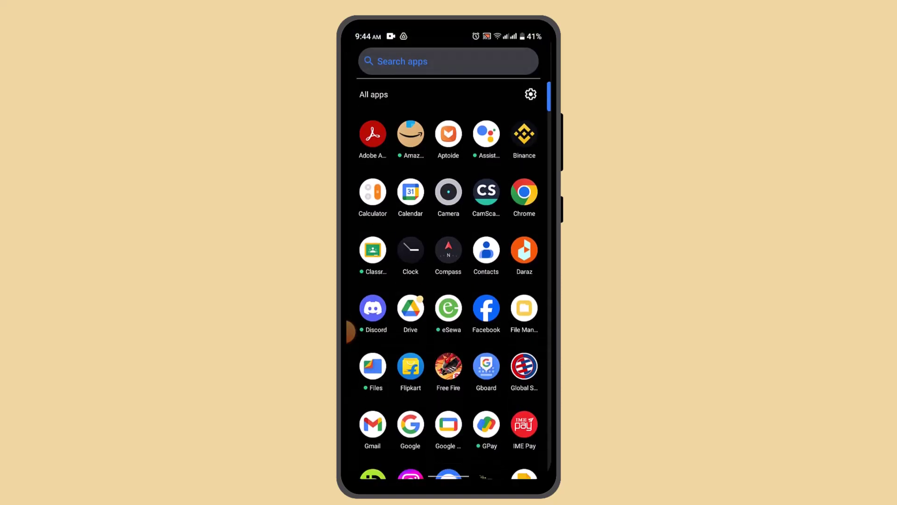
{"action": "scroll", "coordinate": [449, 281], "scroll_direction": "down", "scroll_amount": 5}
{"action": "scroll", "coordinate": [449, 281], "scroll_direction": "down", "scroll_amount": 2}
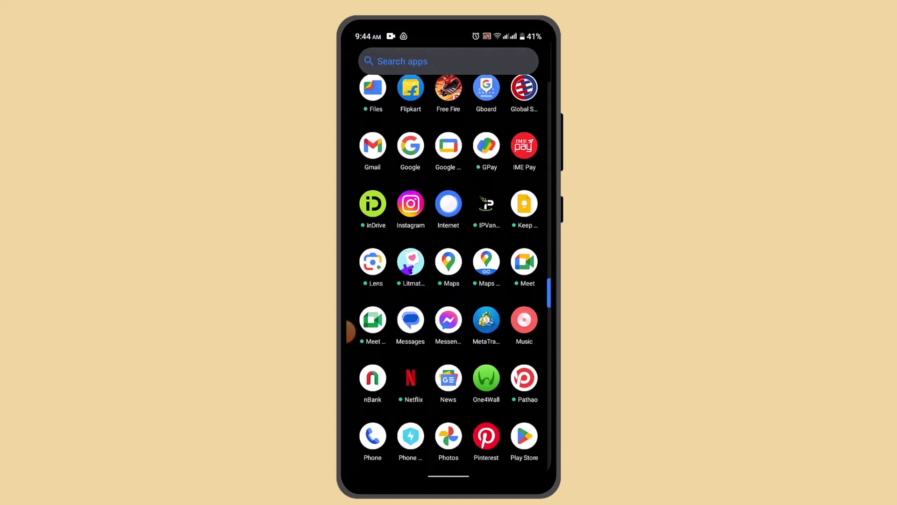
{"action": "scroll", "coordinate": [448, 281], "scroll_direction": "up", "scroll_amount": 3}
{"action": "left_click", "coordinate": [486, 449]}
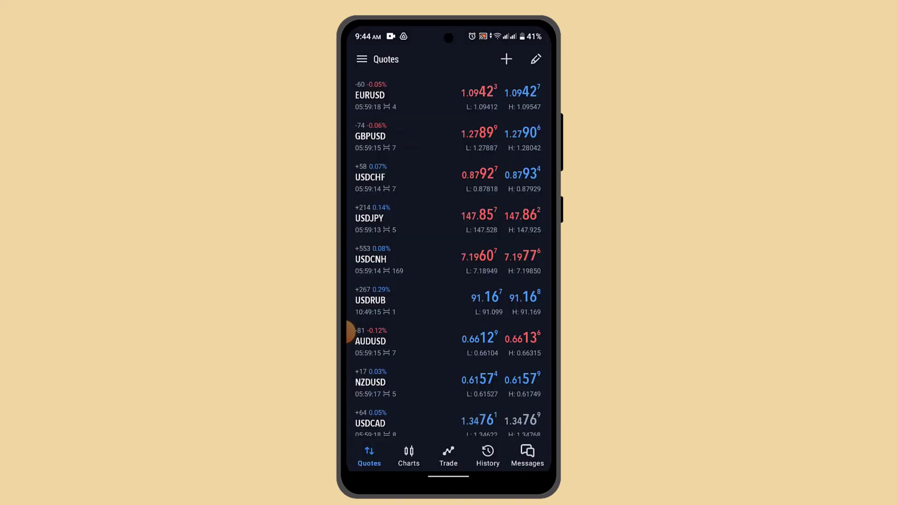